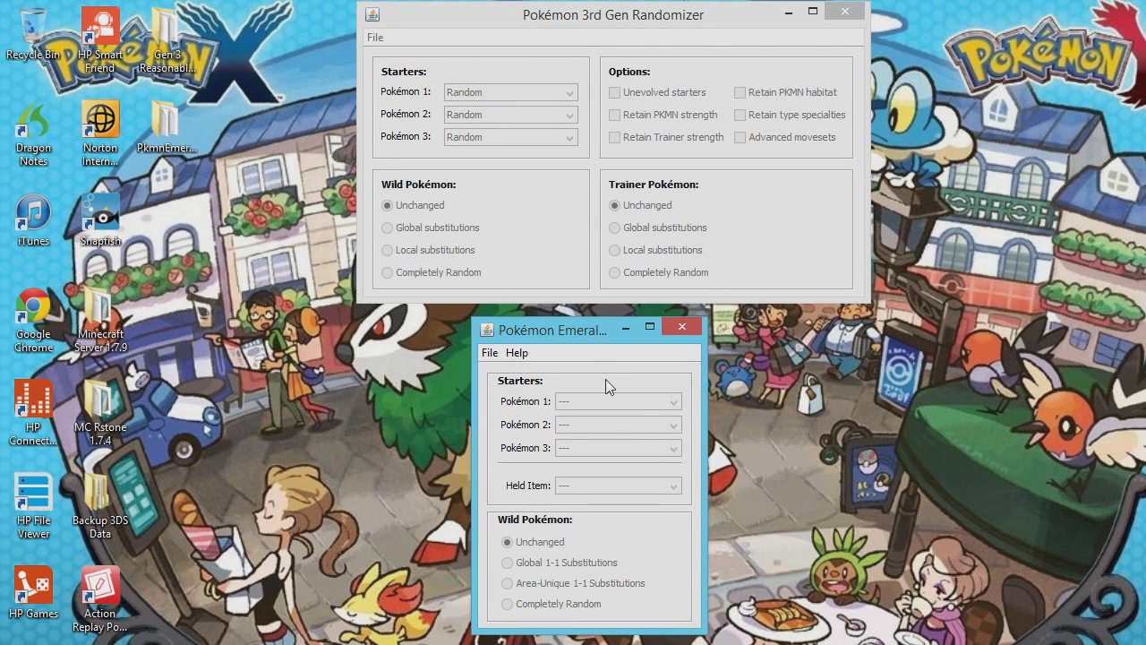
Open the ROM file Tut Glazed Randomizer.gba in the Pokémon Emerald randomizer
click(490, 353)
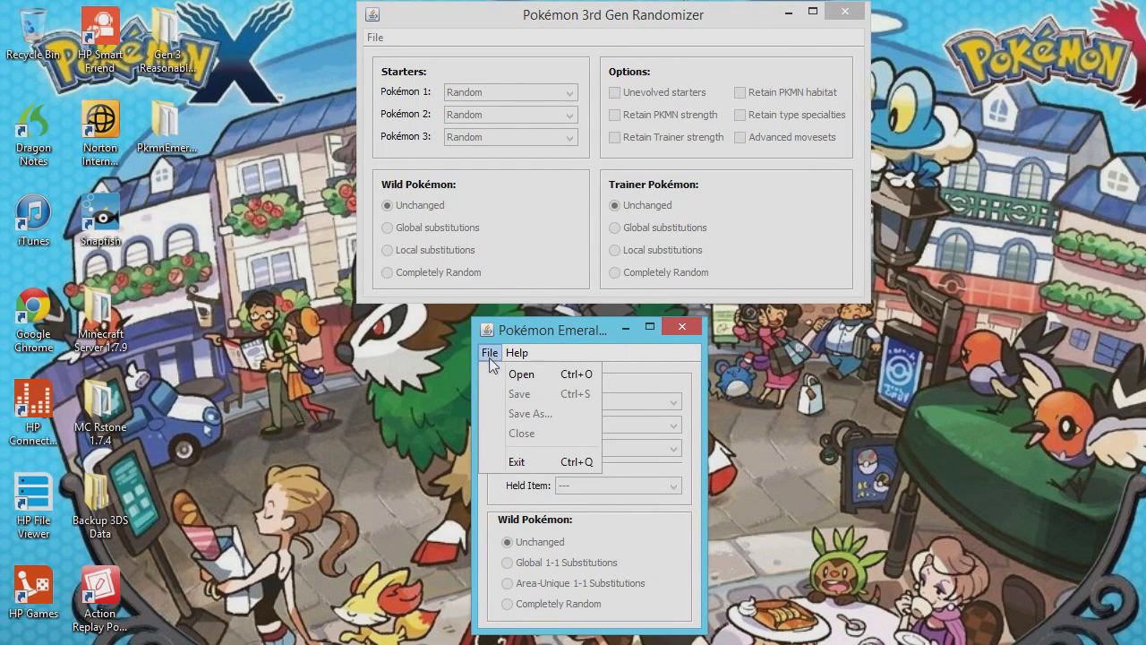
click(509, 378)
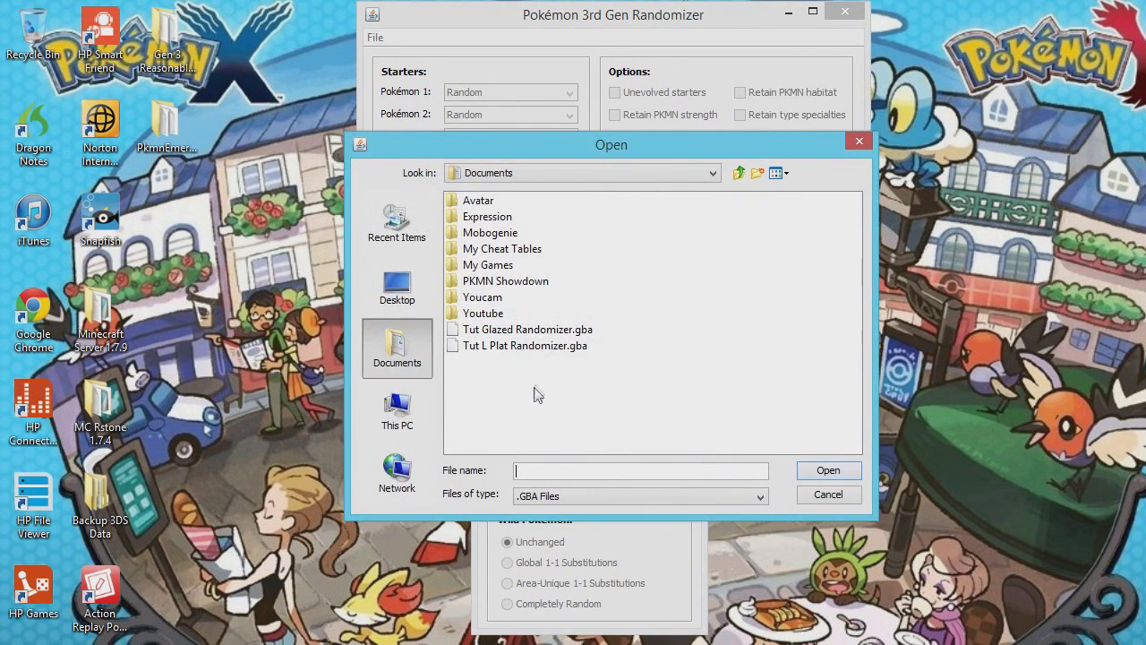
double_click(524, 331)
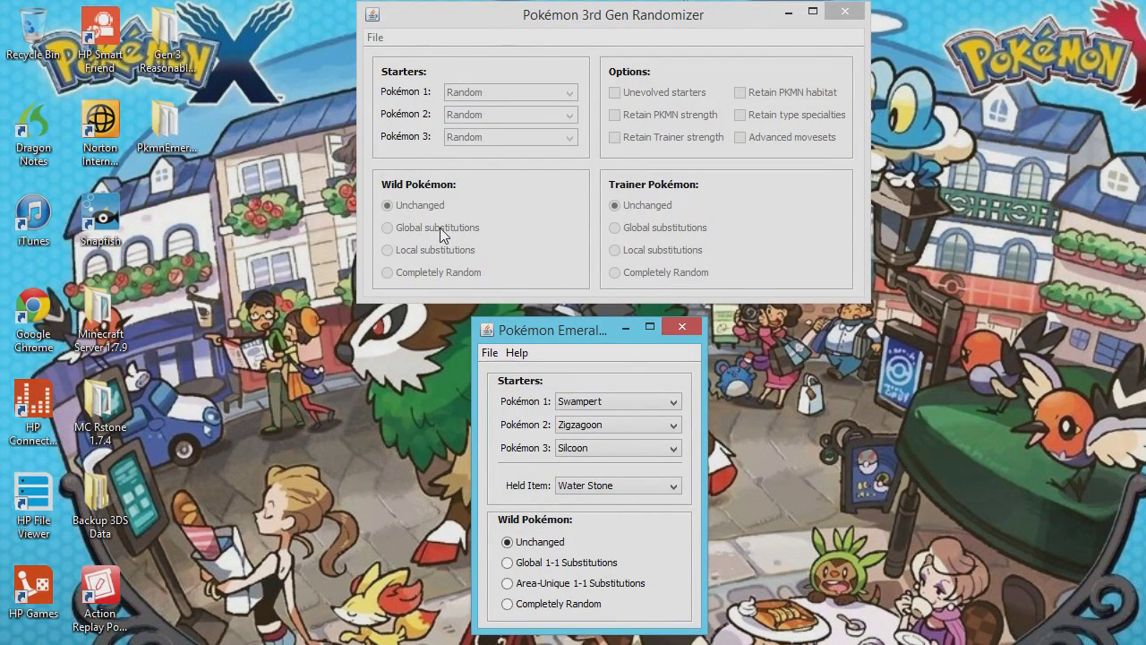
Set all three starters, Pokémon 1, 2 and 3, of the Glazed ROM to Random
click(673, 407)
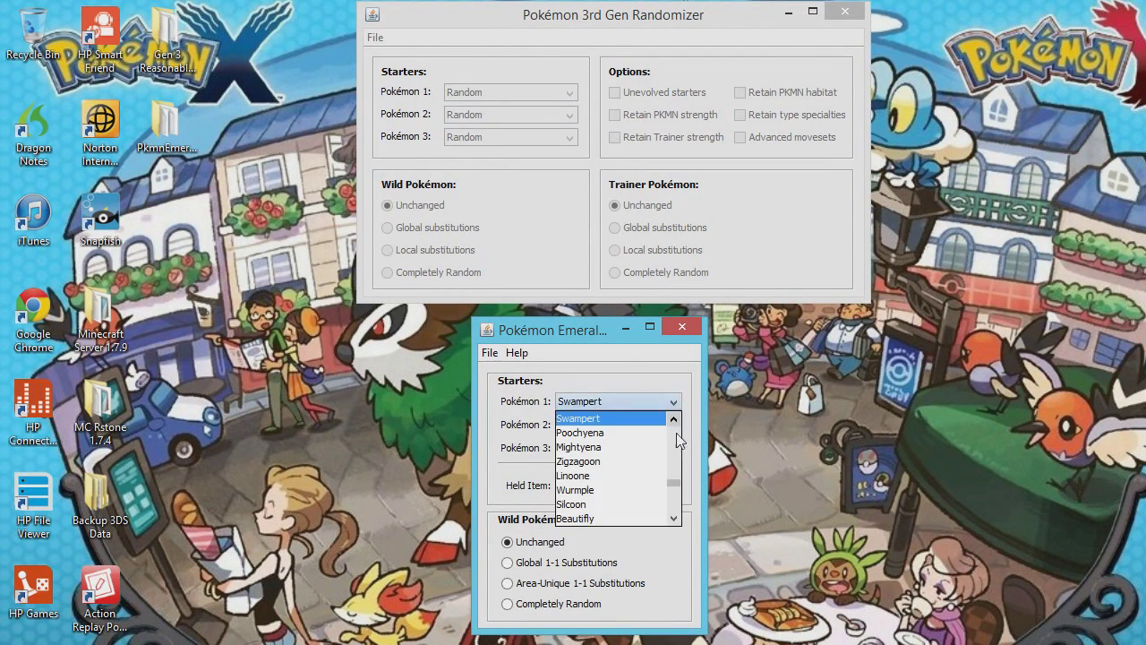
drag(676, 494, 668, 421)
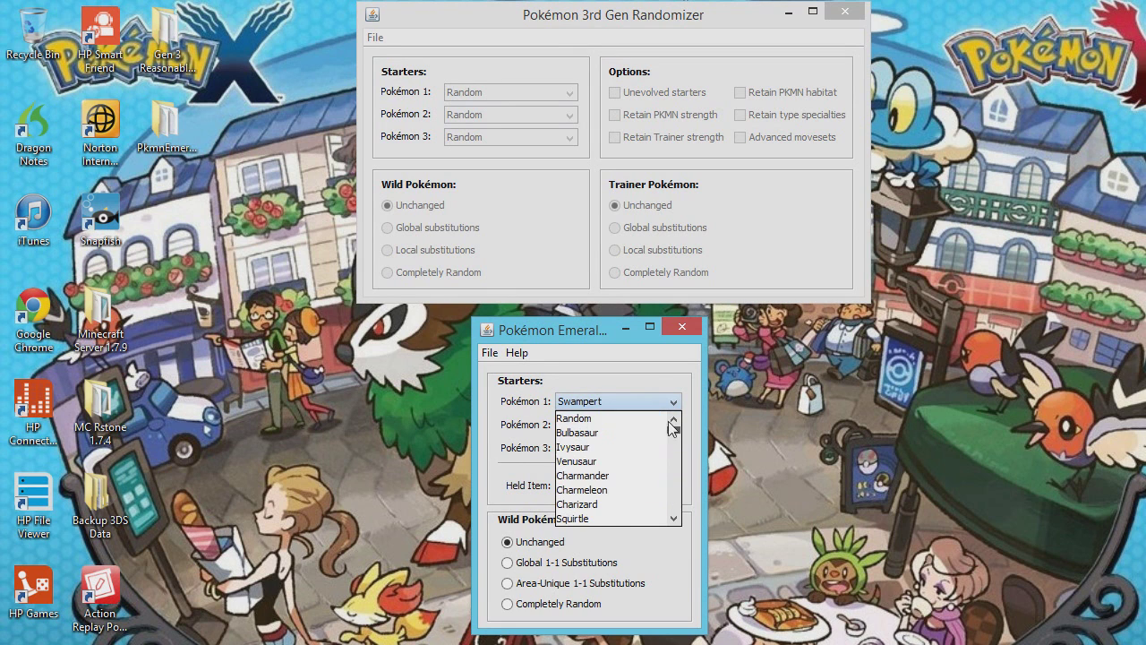
click(627, 418)
click(673, 425)
drag(674, 509, 662, 436)
click(661, 439)
click(673, 448)
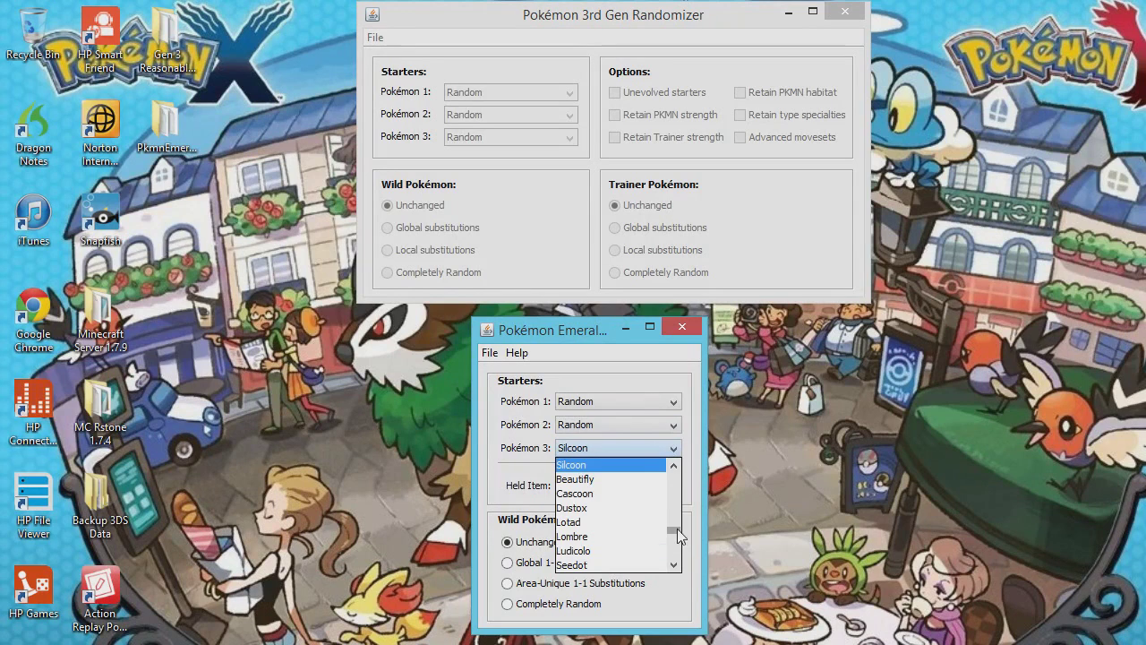
drag(677, 528, 673, 469)
click(658, 464)
Set the starters' held item to --- and the wild Pokémon to Completely Random
click(669, 485)
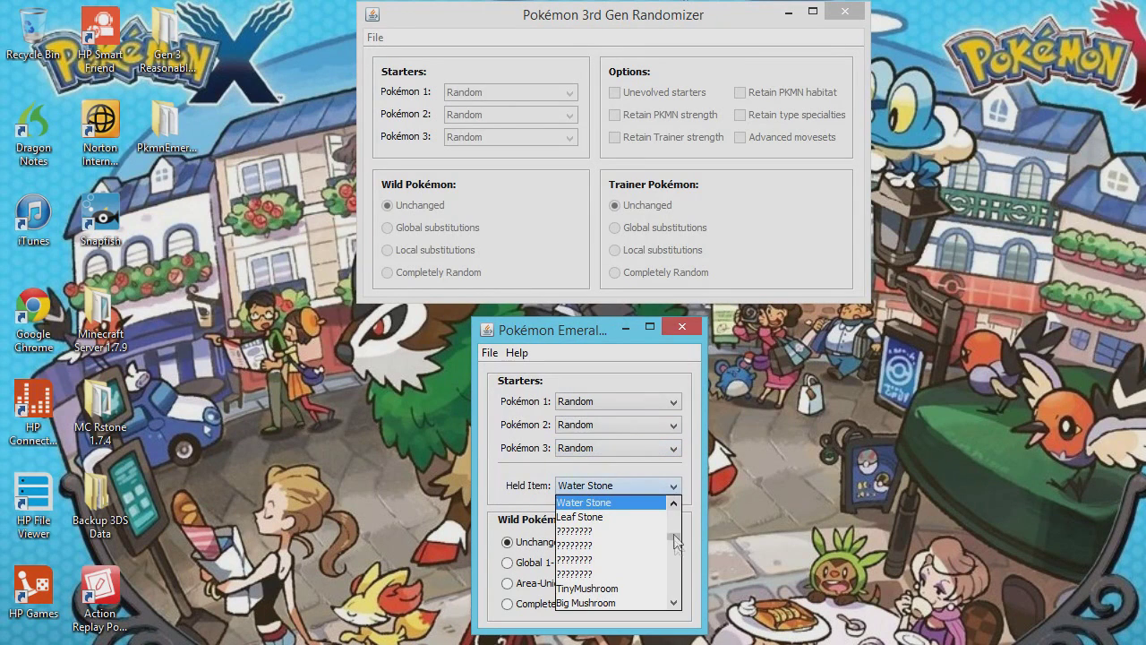
drag(678, 560, 674, 506)
click(649, 503)
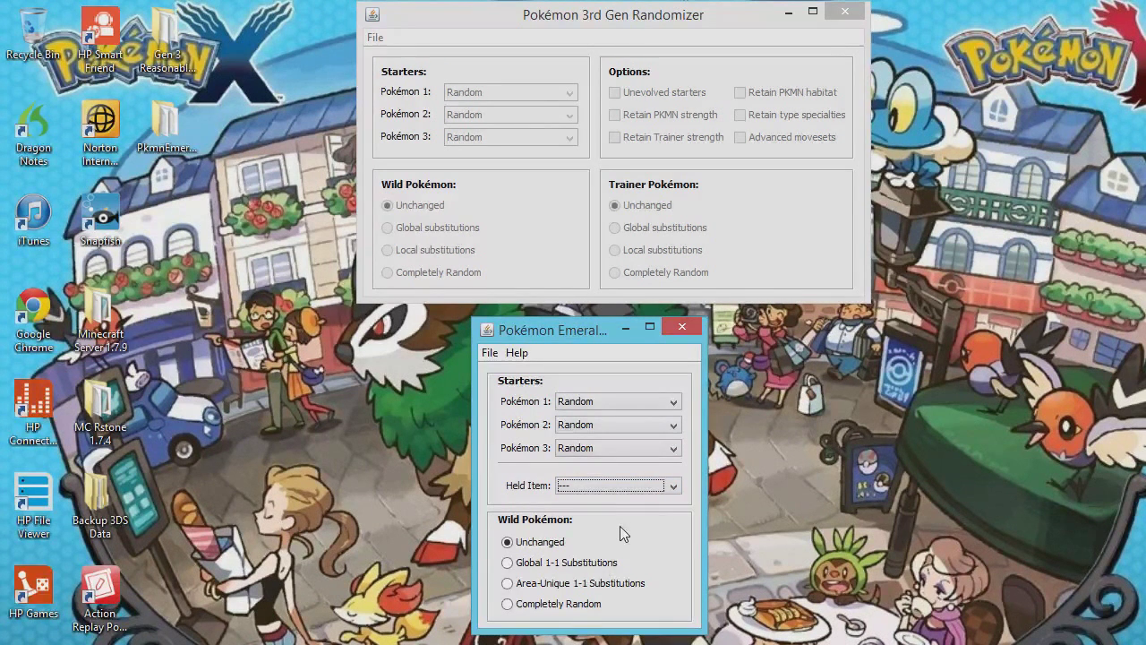
click(507, 605)
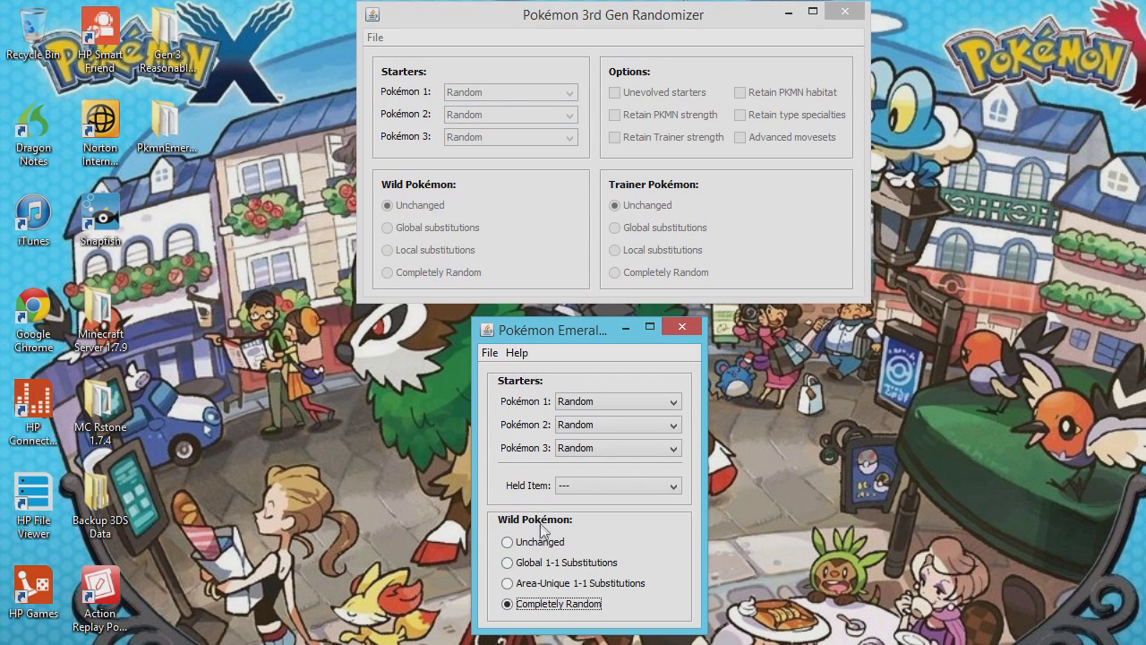
Save the randomized Glazed ROM and close the Emerald randomizer
click(490, 352)
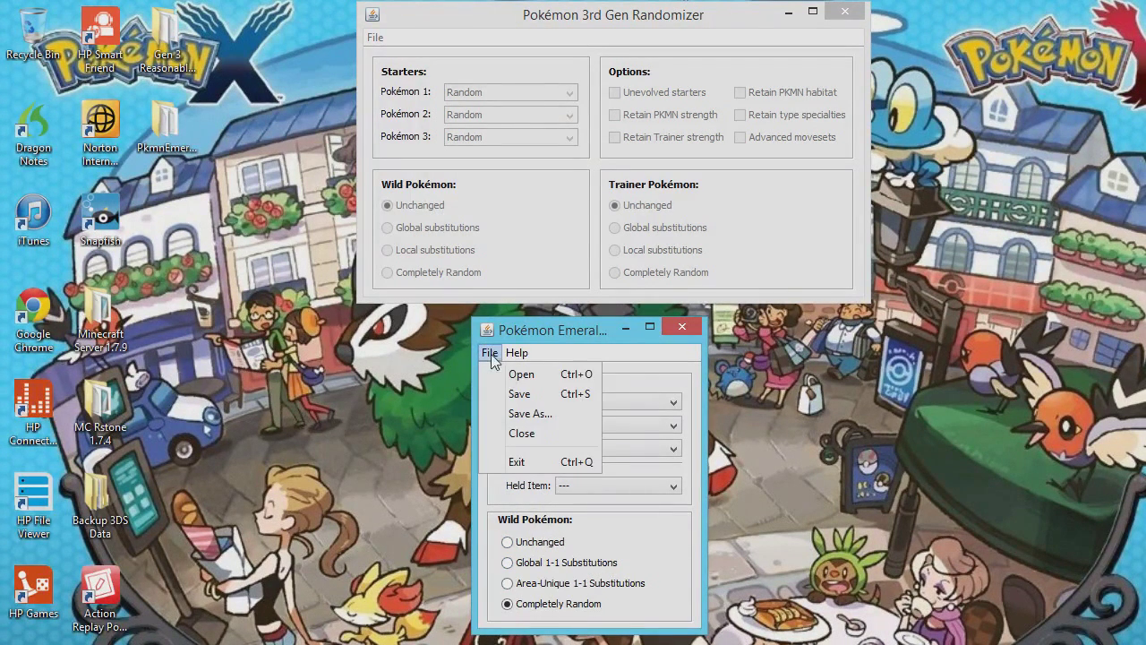
click(507, 394)
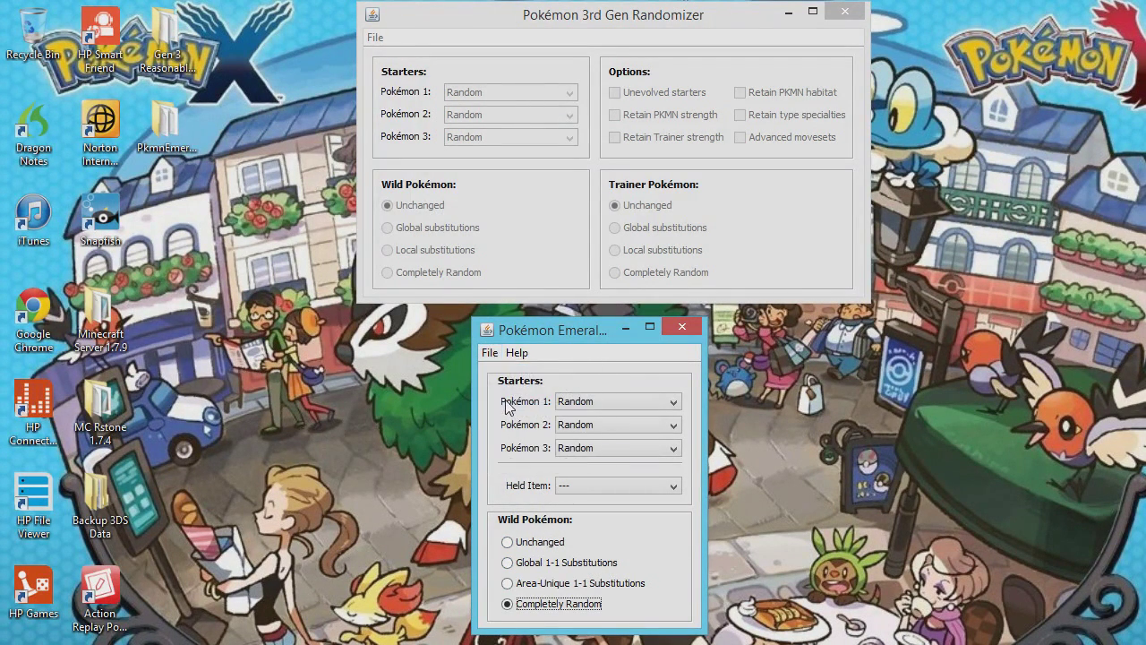
click(679, 329)
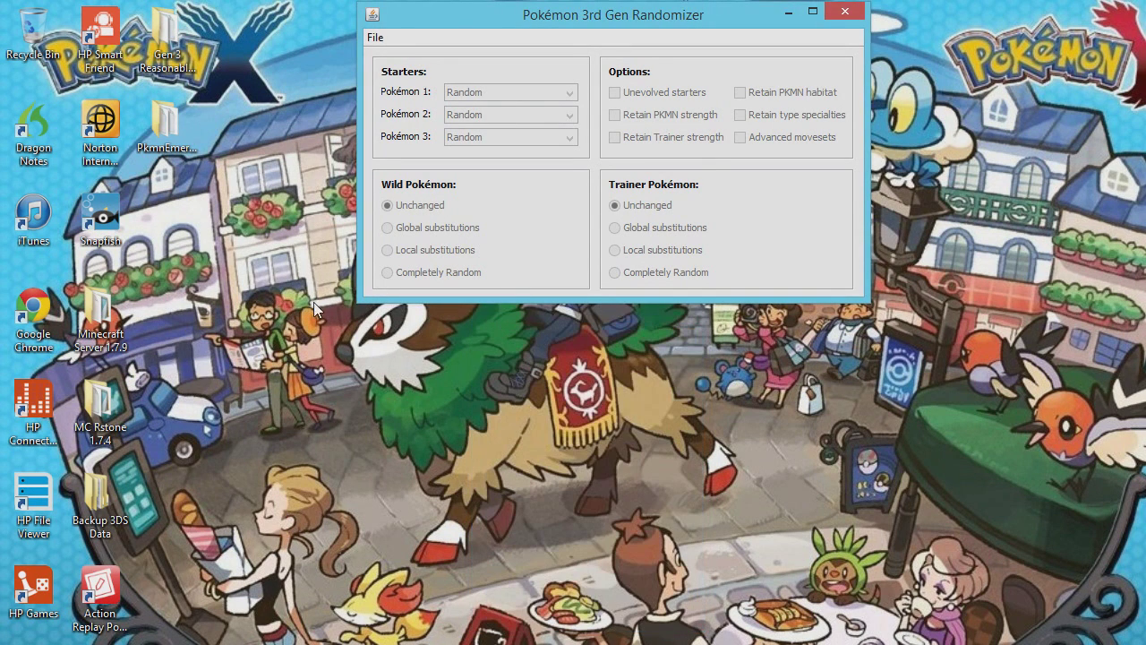
click(174, 129)
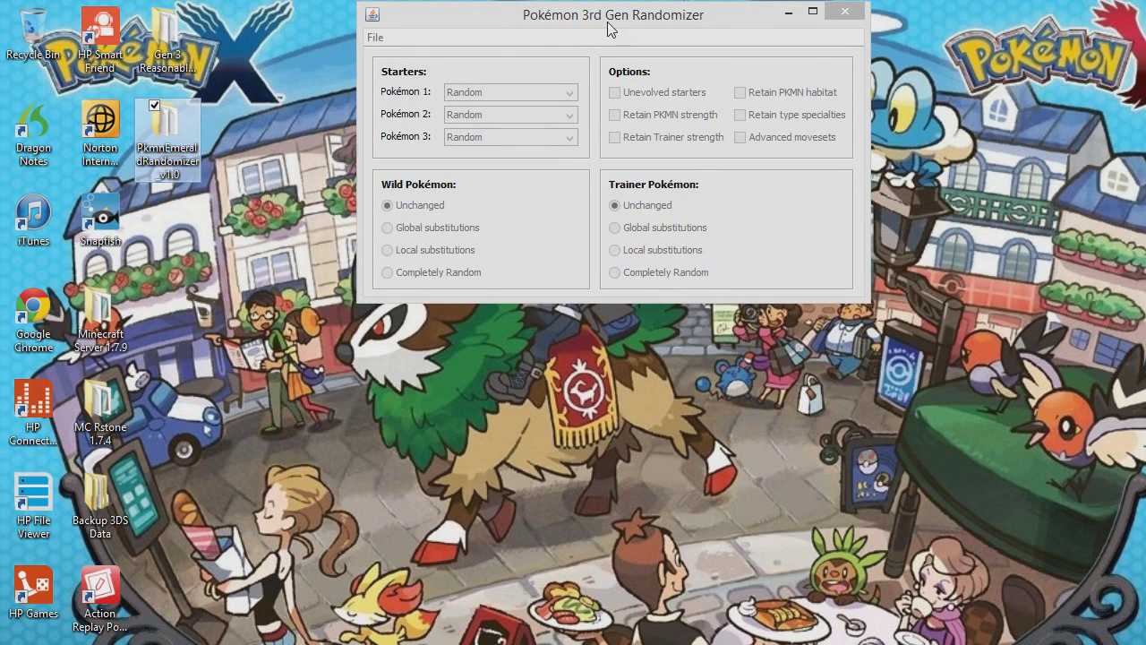
click(167, 49)
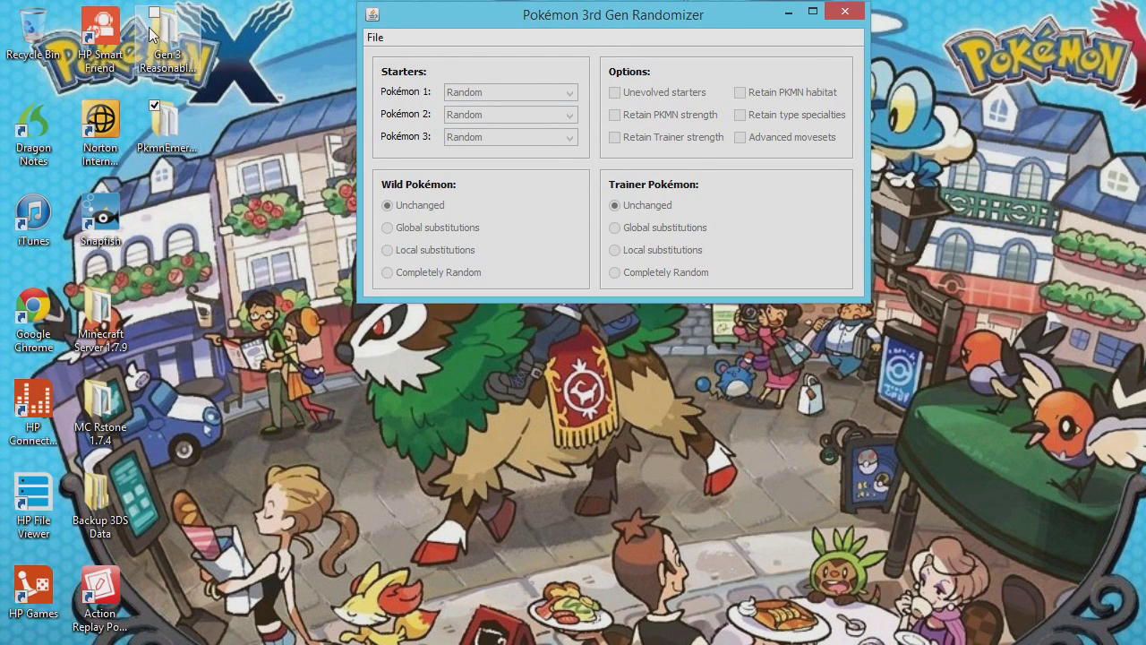
click(604, 18)
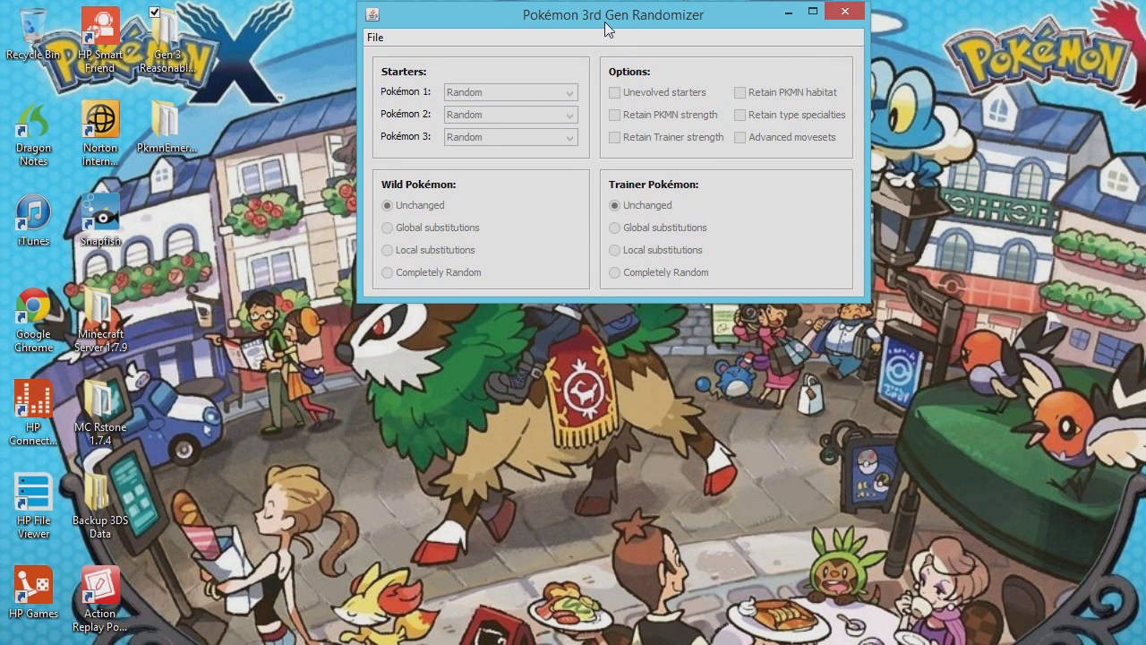
click(170, 129)
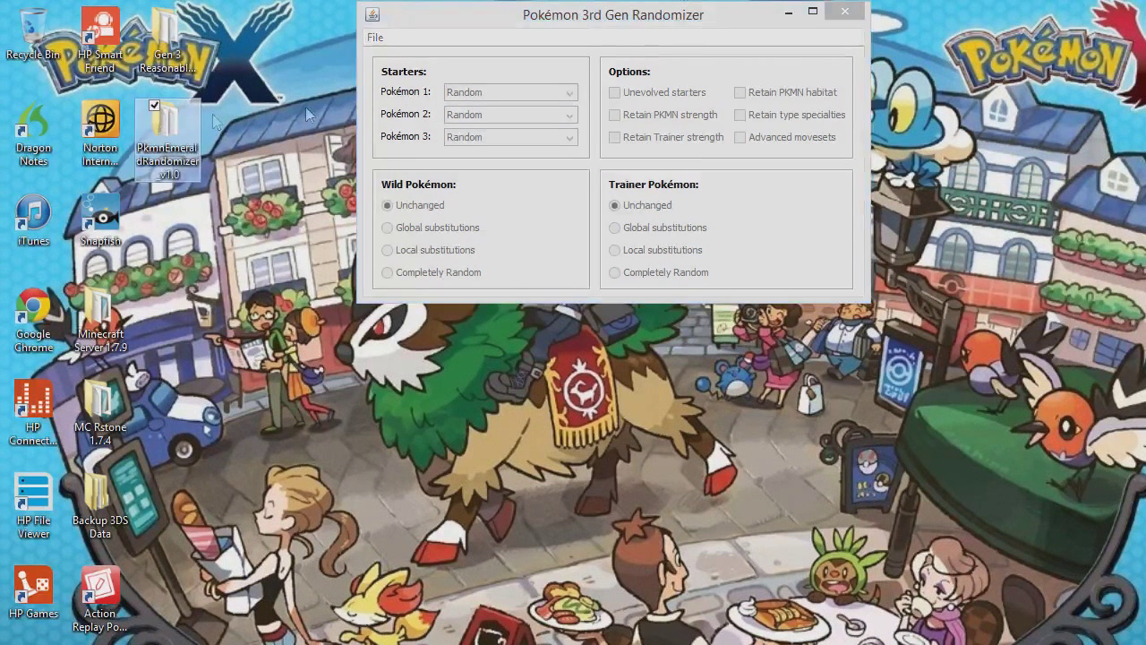
click(591, 27)
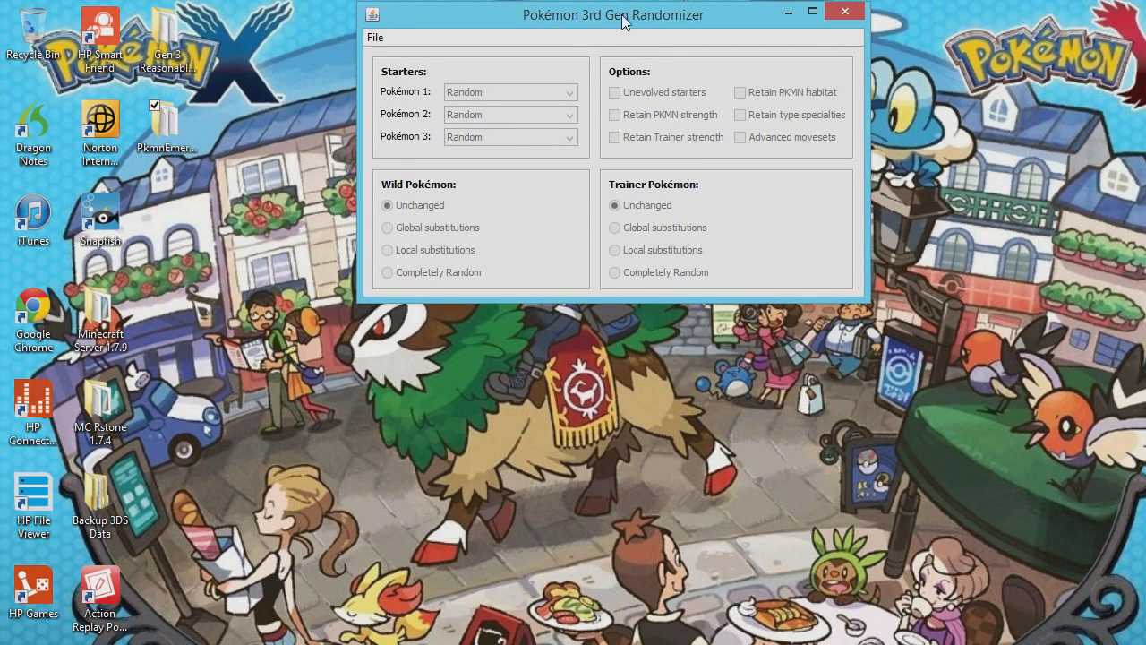
Open the ROM file Tut L Plat Randomizer.gba in the Pokémon 3rd Gen Randomizer
click(375, 38)
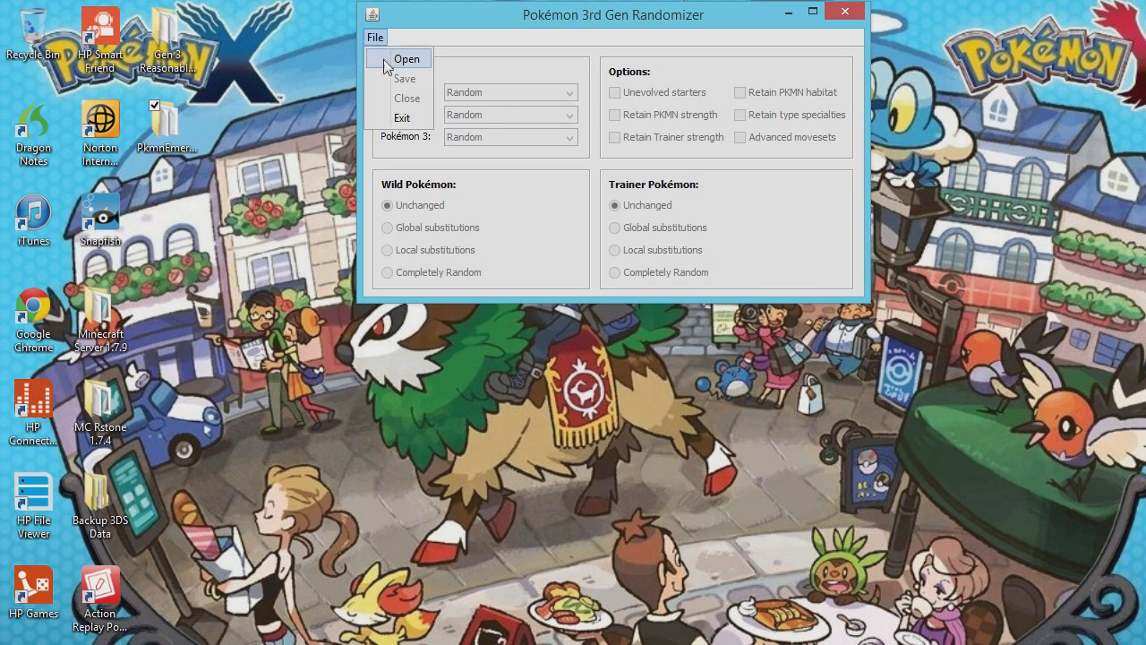
click(397, 56)
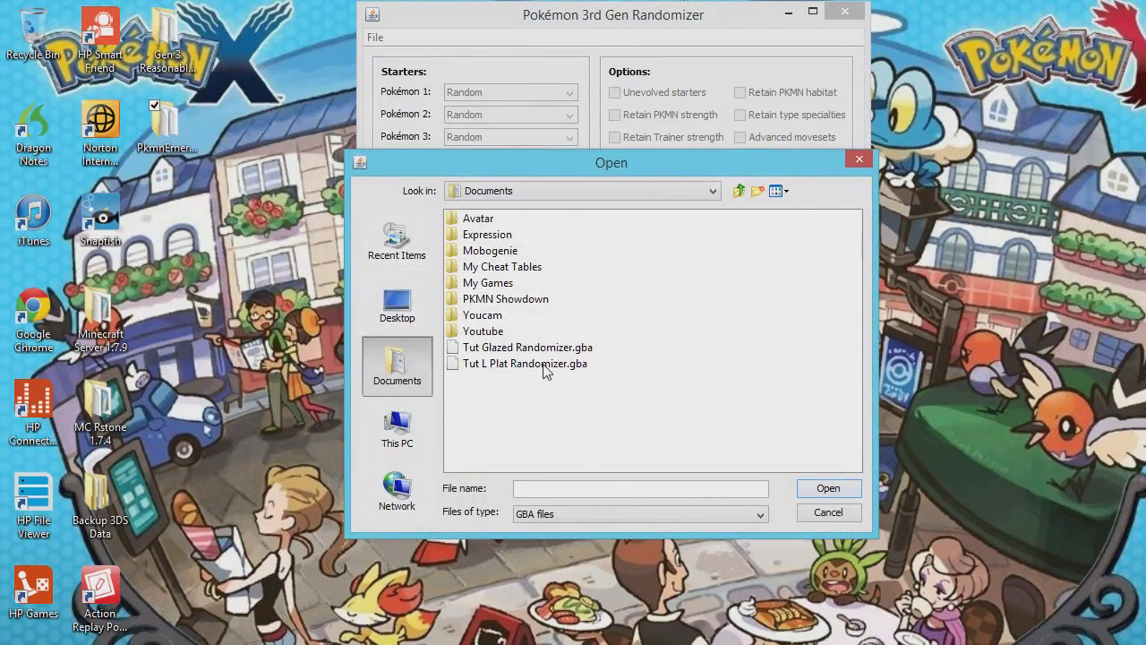
double_click(545, 365)
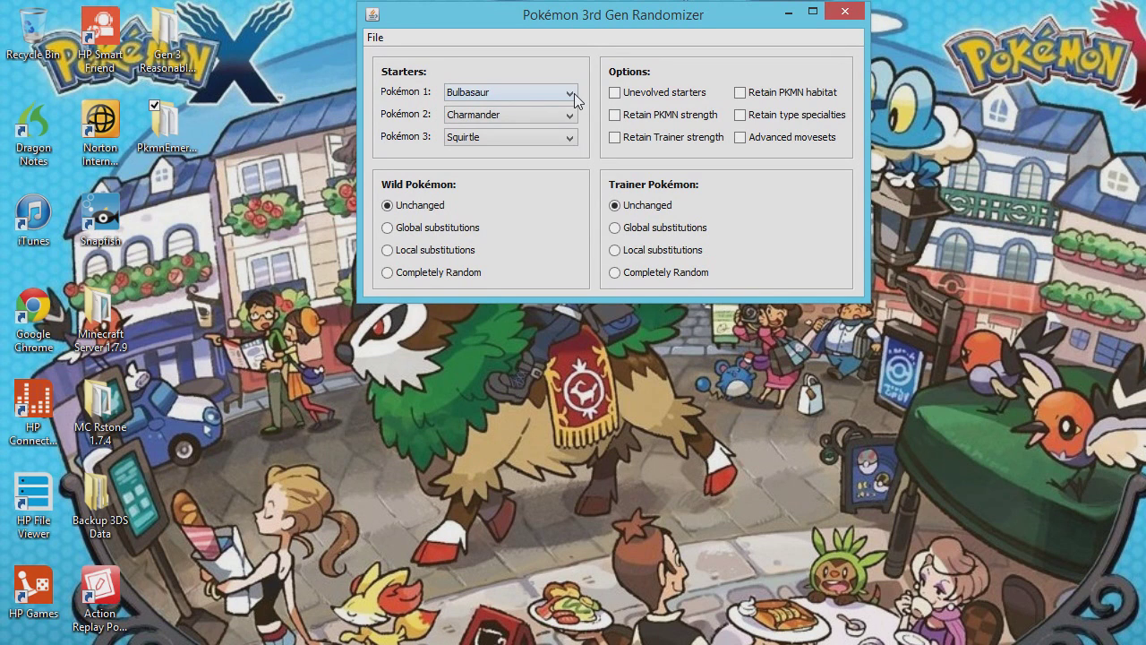
Set starters Pokémon 1, 2 and 3 of the Light Platinum ROM to Random
click(546, 96)
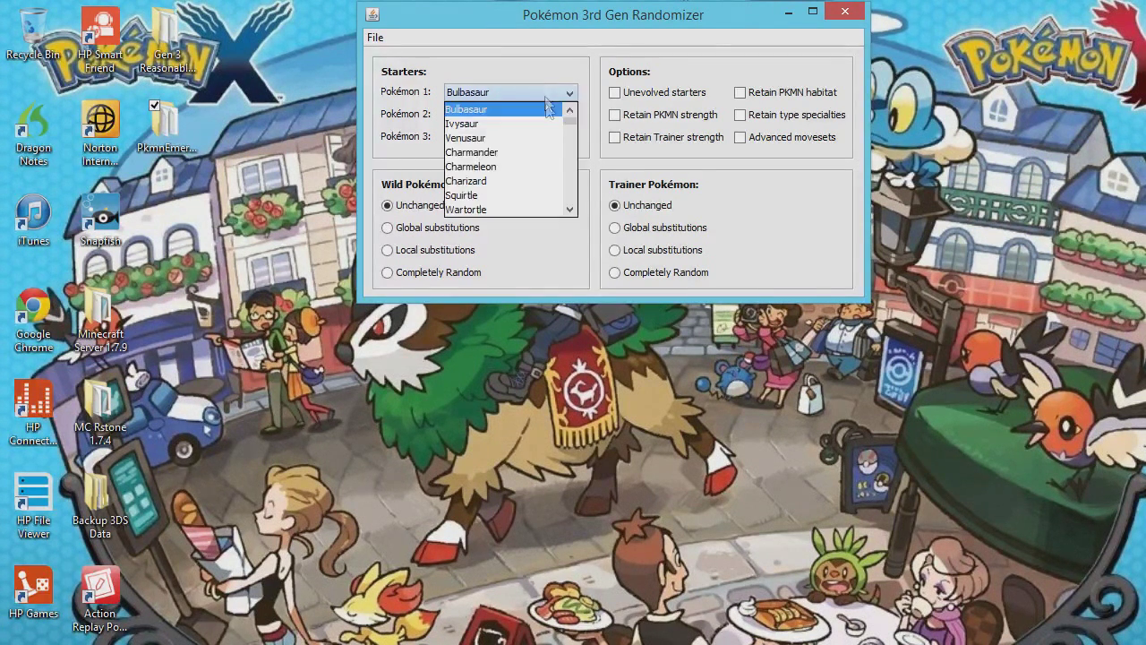
scroll(566, 126, up, 1)
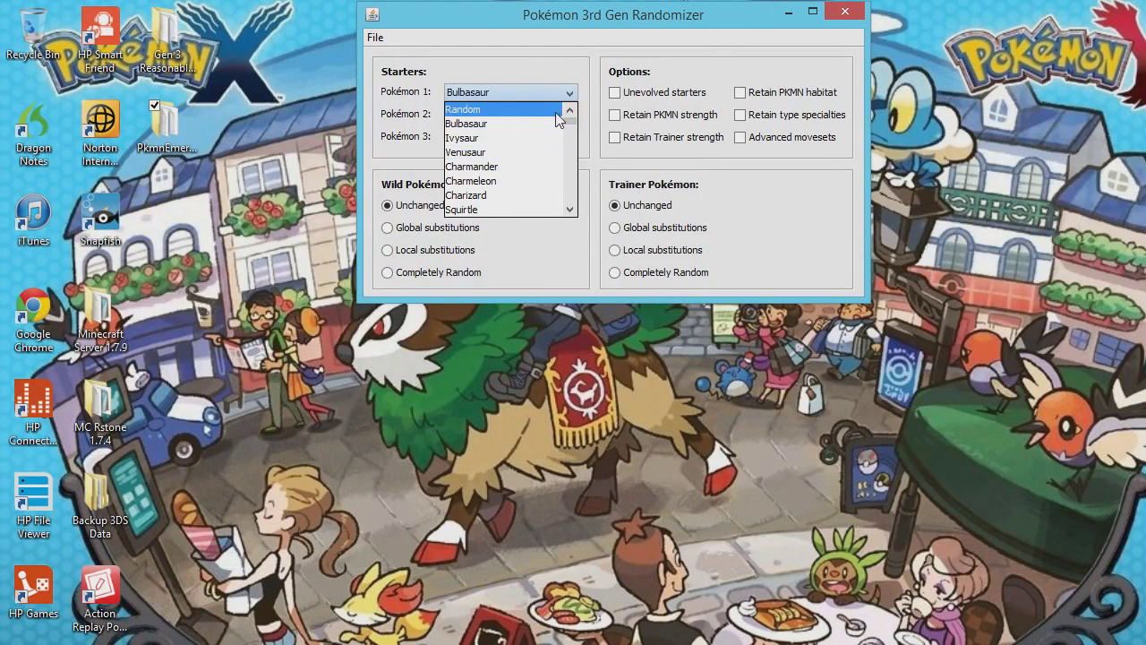
click(555, 113)
click(555, 115)
scroll(555, 135, up, 2)
click(555, 132)
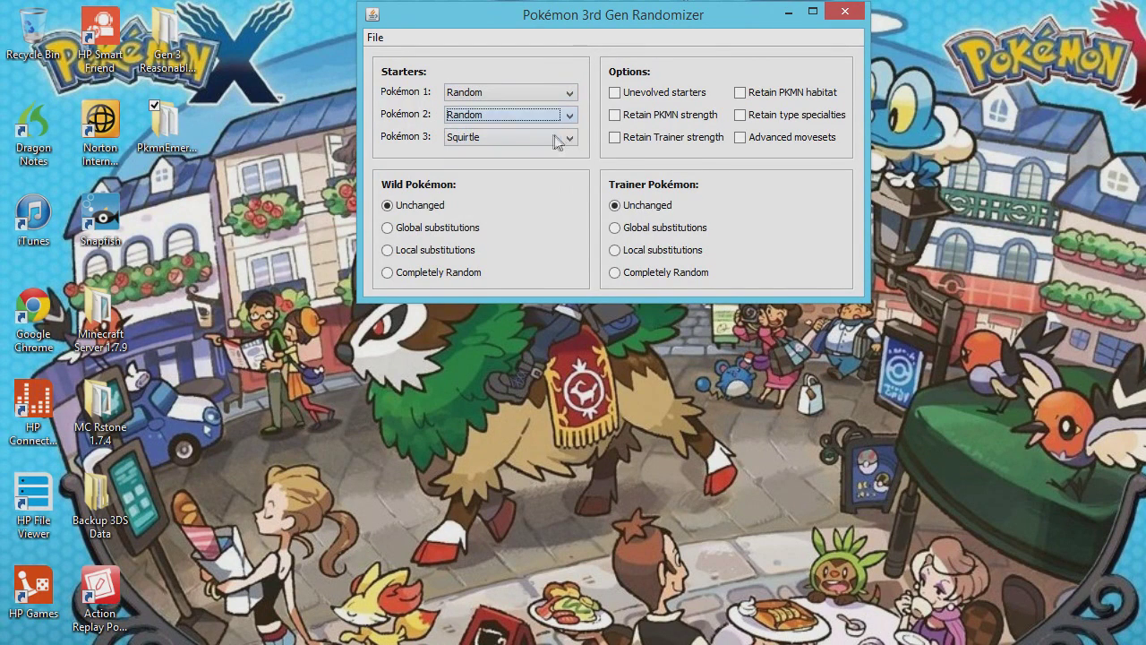
click(555, 139)
scroll(555, 156, up, 3)
click(555, 156)
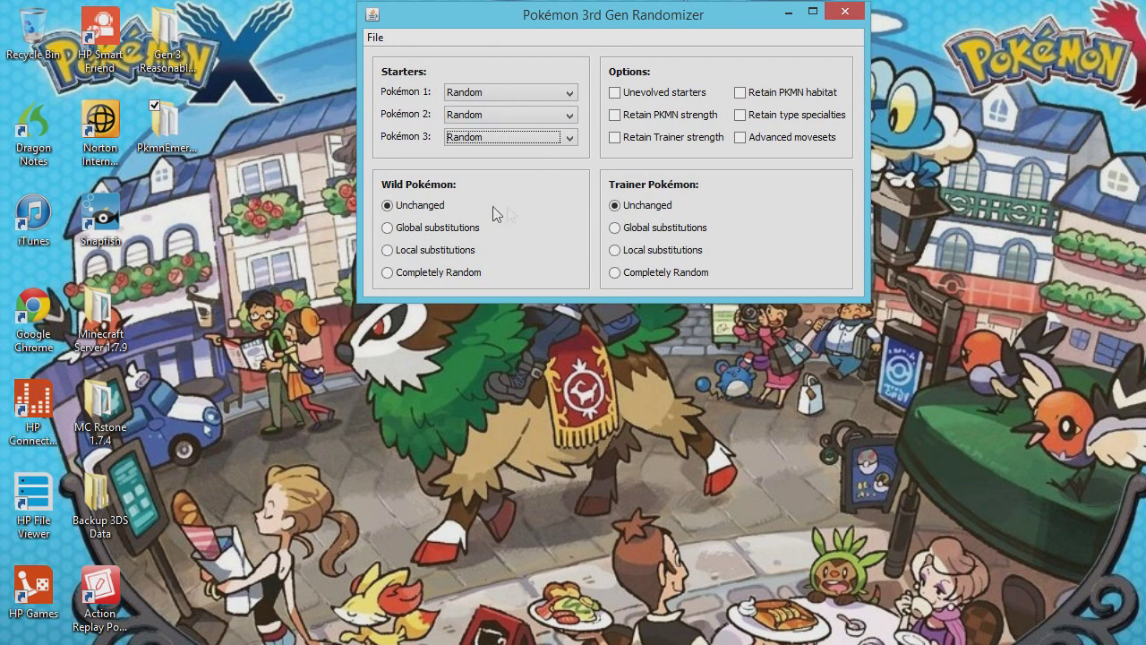
Set the wild Pokémon to Completely Random and save the Light Platinum ROM, closing the randomizer
click(386, 273)
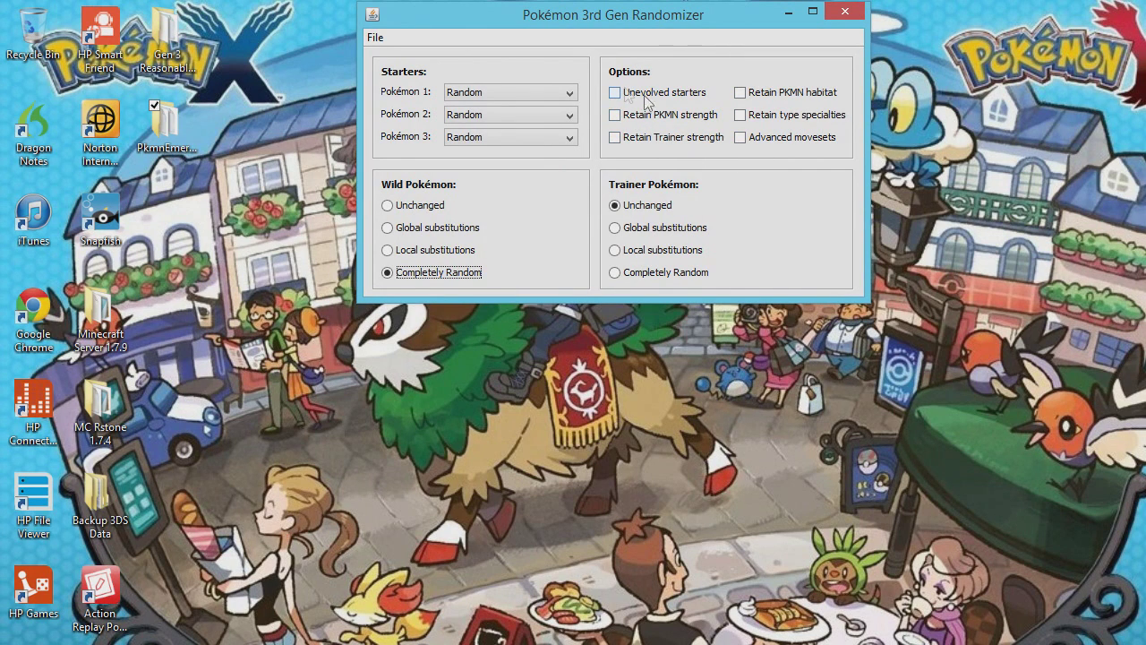
click(374, 37)
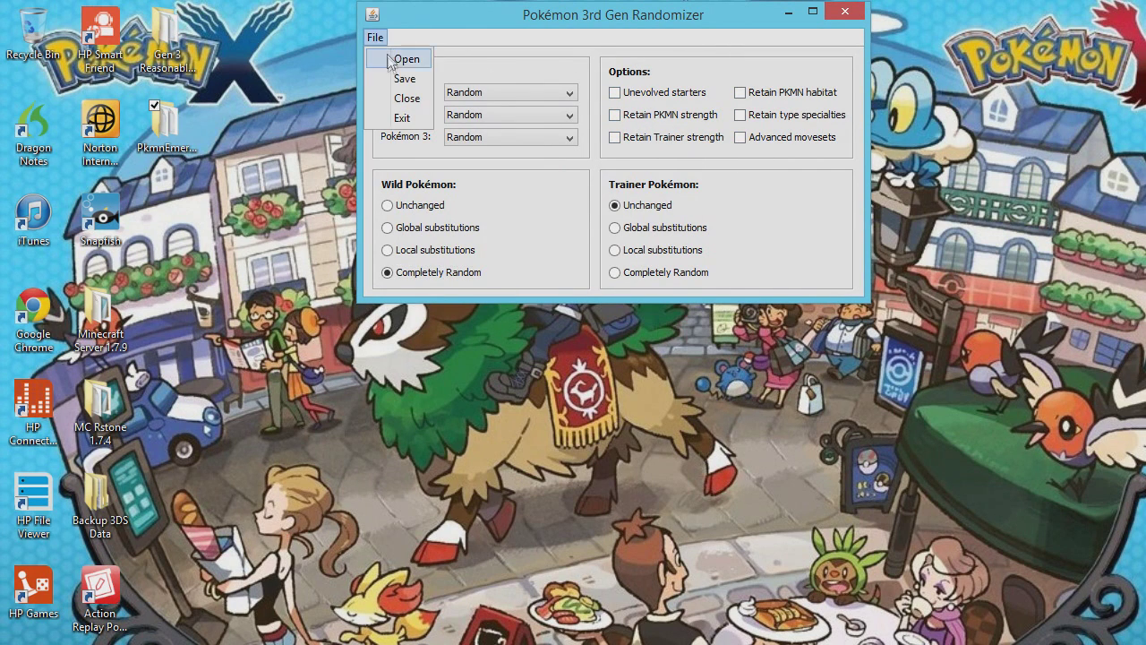
click(400, 91)
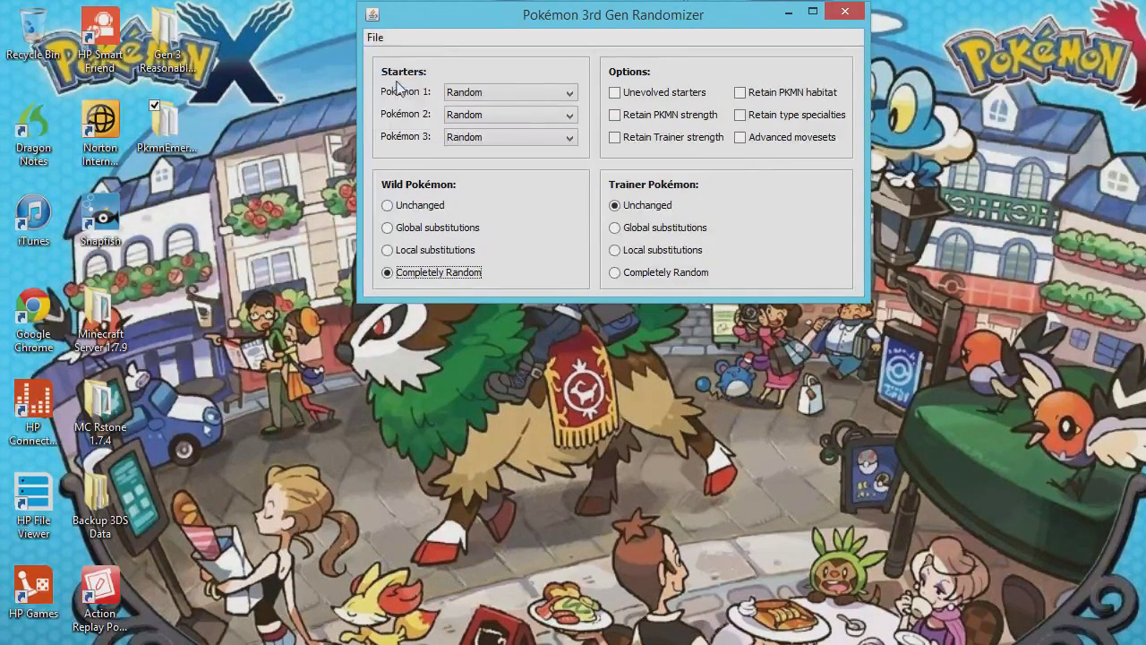
click(846, 14)
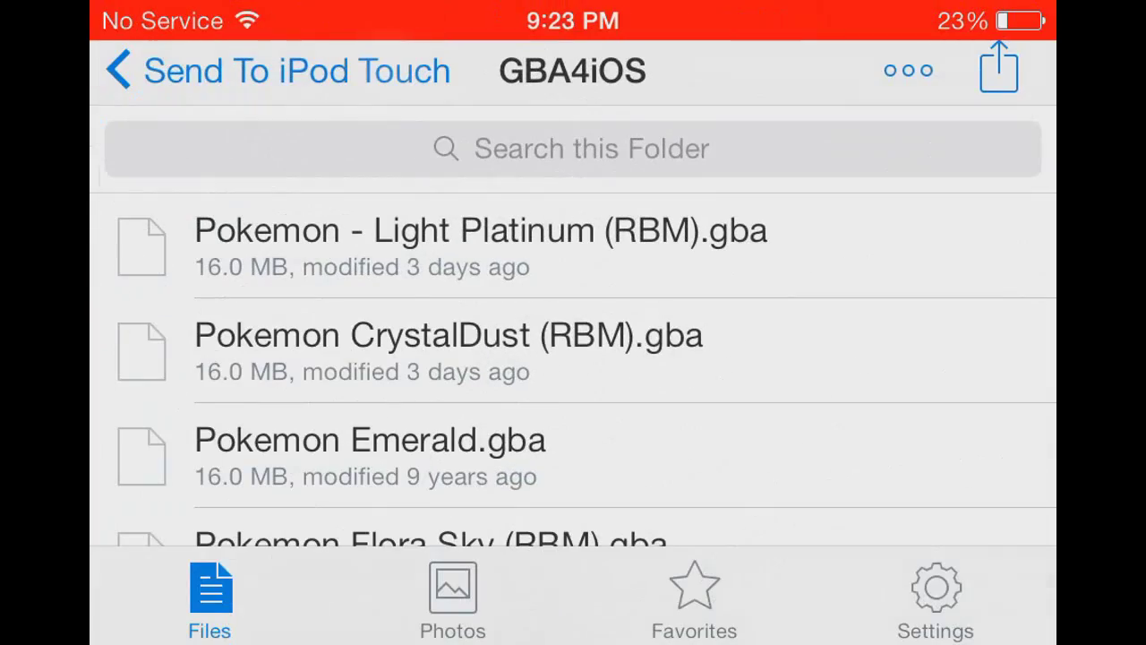
Look through the .gba ROM files stored in the iPod Touch's GBA4iOS folder
click(998, 67)
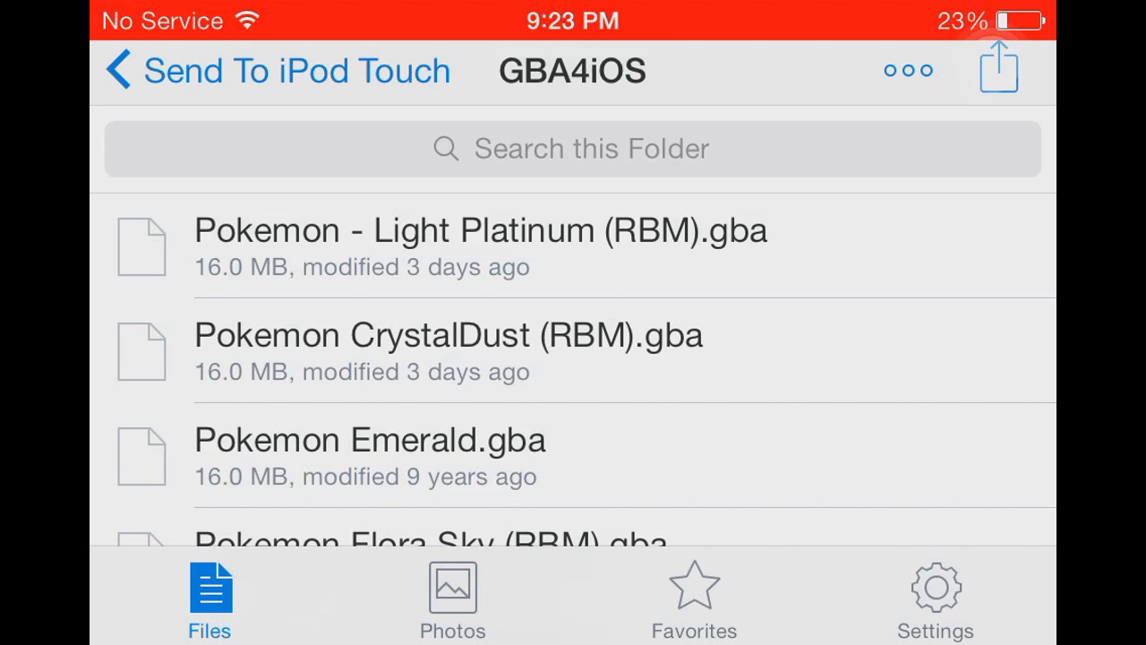
click(997, 67)
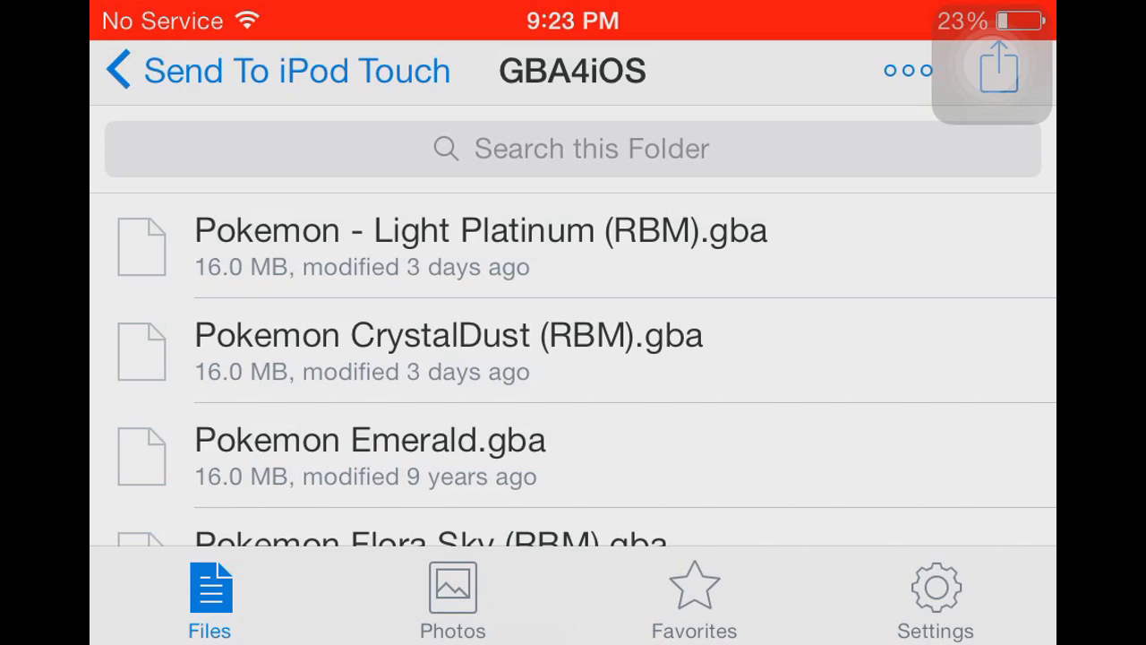
scroll(573, 358, down, 2)
scroll(573, 358, up, 3)
scroll(573, 358, down, 3)
scroll(573, 358, up, 4)
scroll(573, 359, down, 3)
scroll(573, 358, up, 3)
scroll(573, 358, down, 5)
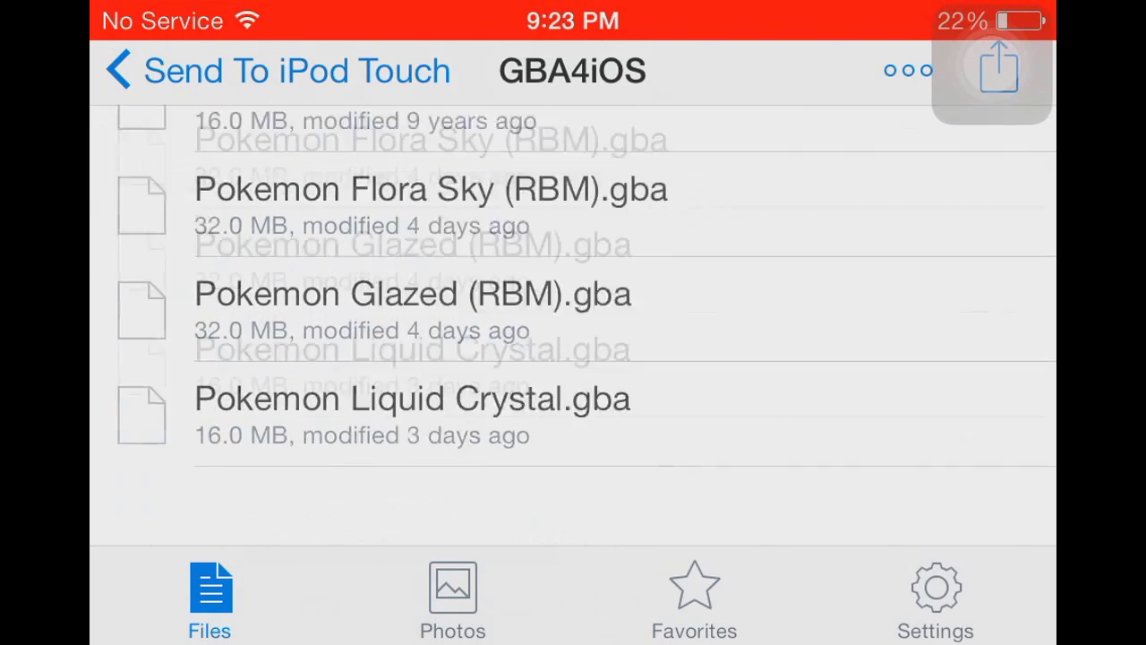
scroll(572, 323, up, 5)
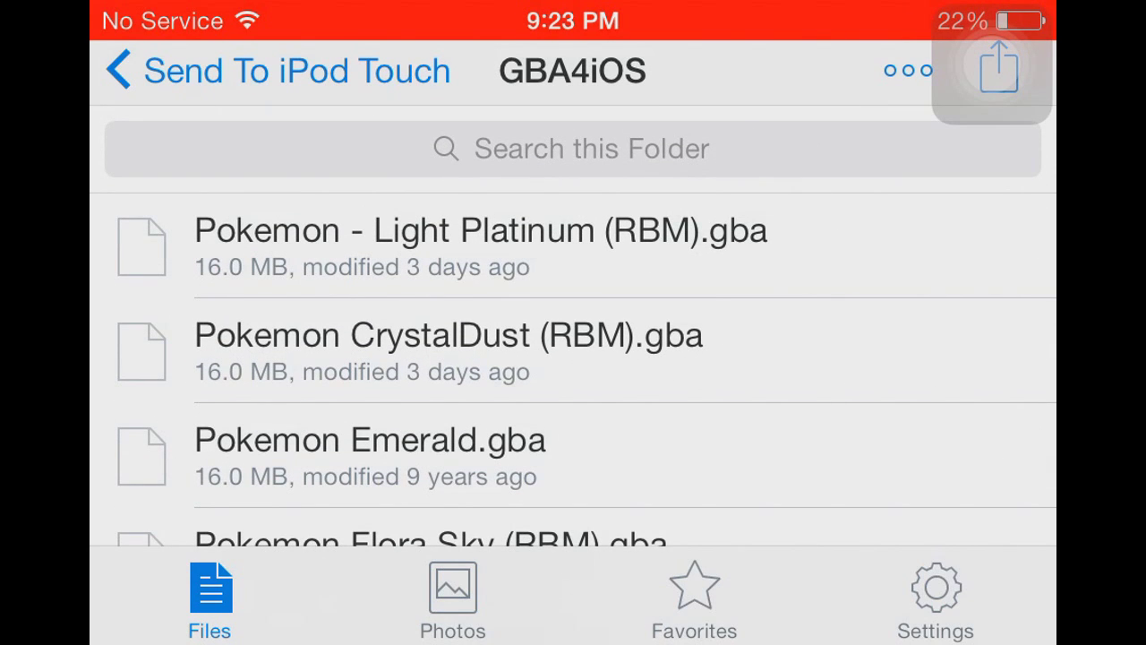
scroll(573, 359, down, 2)
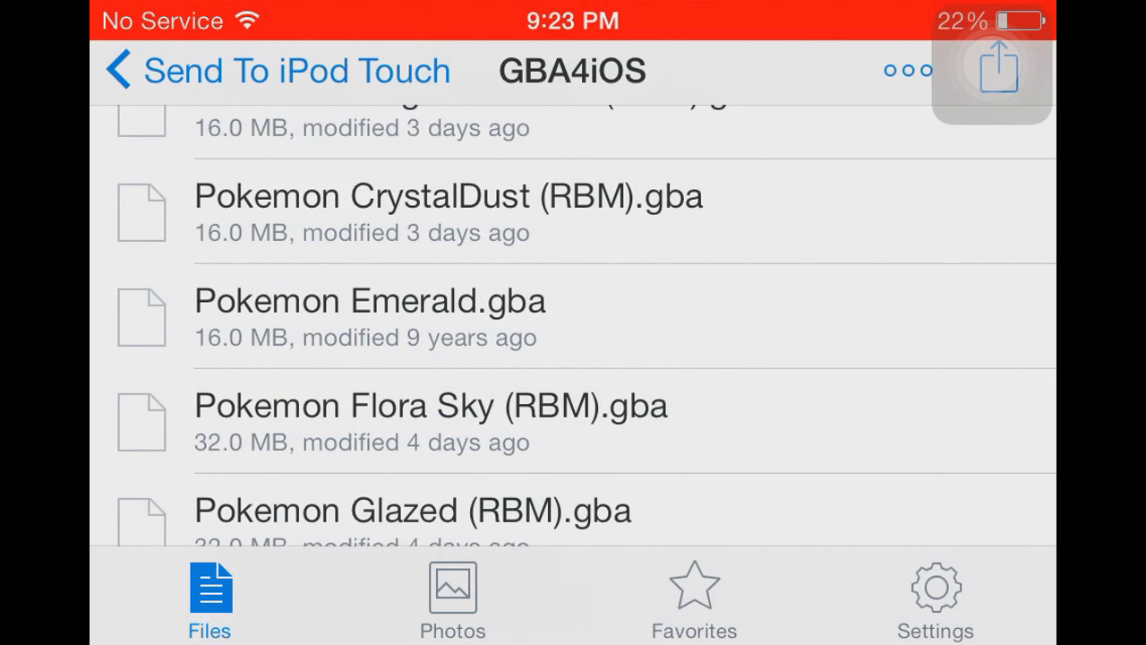
scroll(573, 322, up, 2)
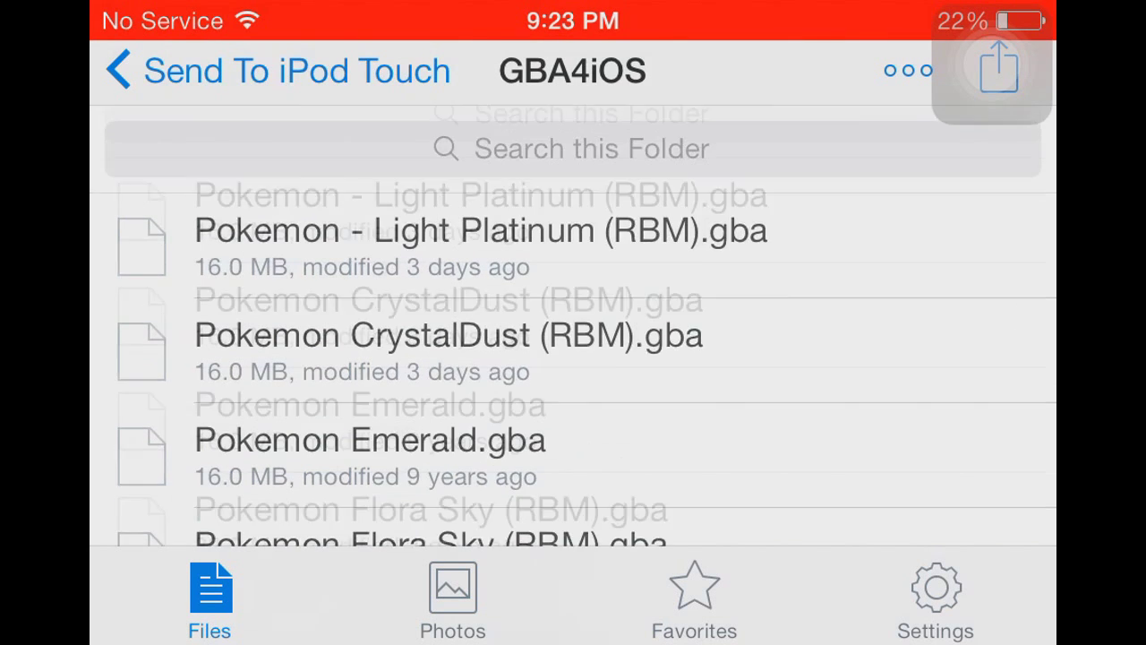
scroll(573, 322, down, 3)
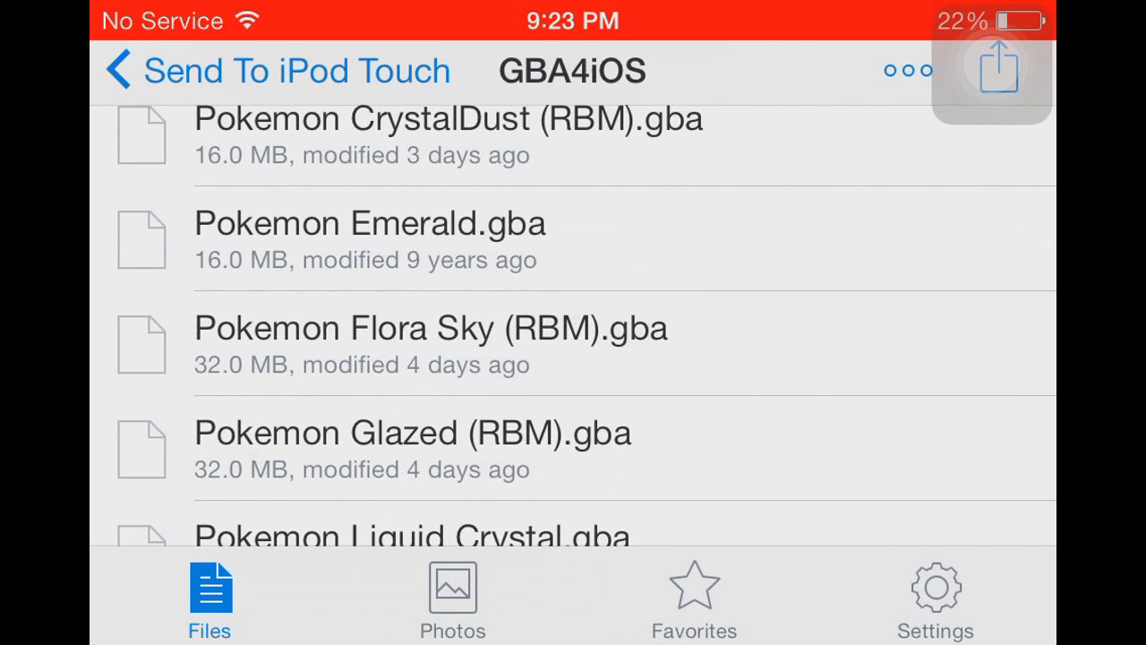
scroll(573, 322, down, 1)
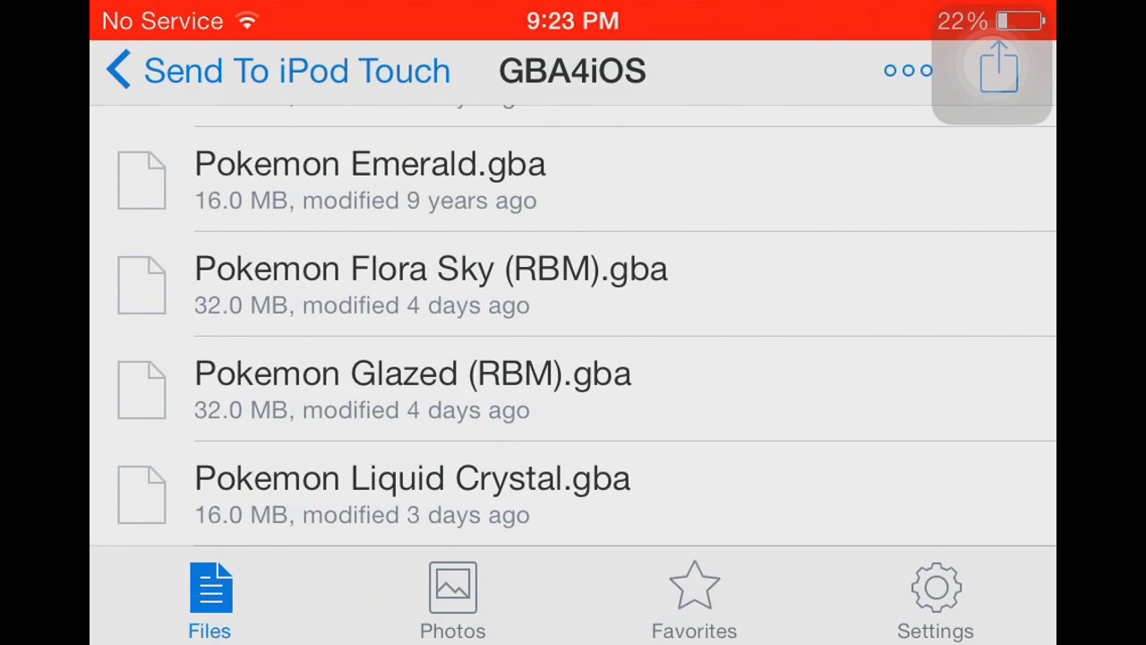
Open Pokemon Glazed (RBM).gba from the folder and share it to the GBA4iOS emulator
click(412, 387)
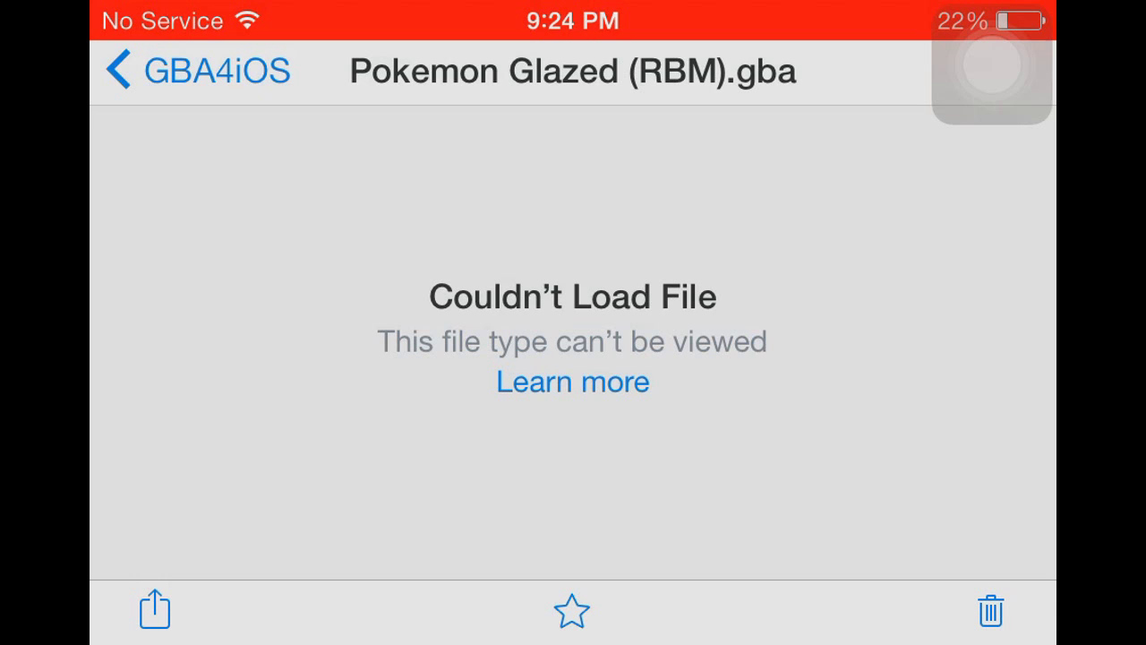
mouse_move(991, 64)
mouse_down()
mouse_move(888, 155)
mouse_move(430, 361)
mouse_move(248, 576)
mouse_move(220, 598)
mouse_move(173, 600)
mouse_move(895, 195)
mouse_move(1015, 70)
mouse_move(993, 71)
mouse_up()
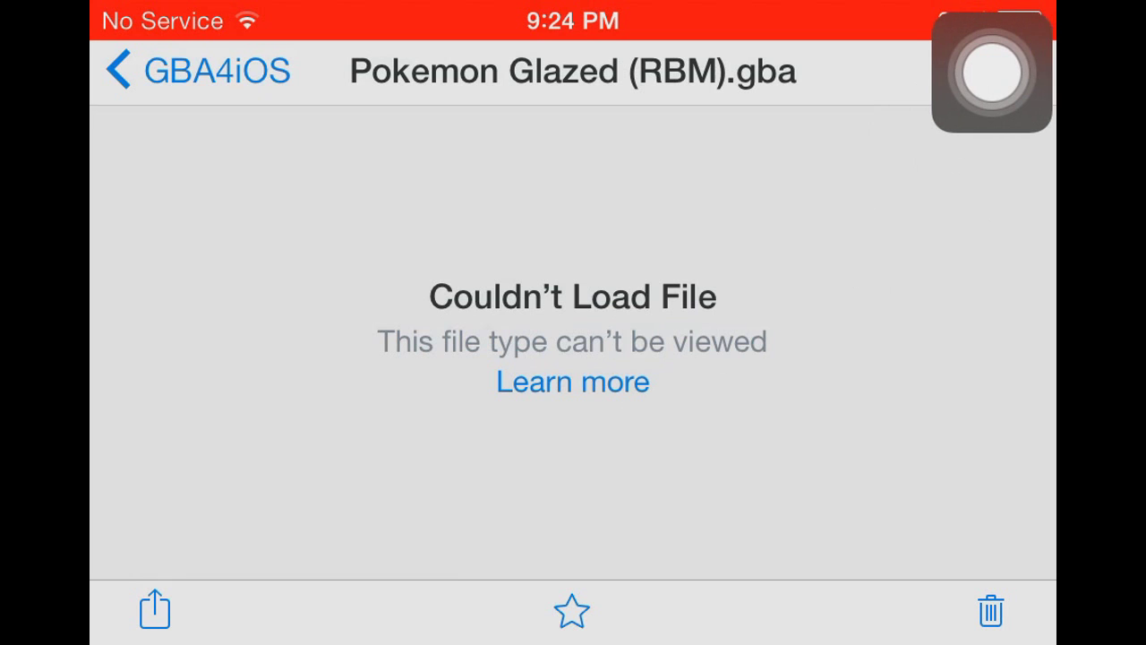
click(154, 609)
mouse_move(992, 71)
mouse_down()
mouse_move(366, 256)
mouse_move(438, 358)
mouse_move(271, 492)
mouse_move(256, 429)
mouse_move(869, 162)
mouse_move(997, 56)
mouse_move(873, 76)
mouse_move(269, 242)
mouse_move(302, 361)
mouse_move(128, 474)
mouse_move(130, 362)
mouse_move(489, 397)
mouse_move(1005, 30)
mouse_move(991, 64)
mouse_up()
click(360, 401)
click(179, 402)
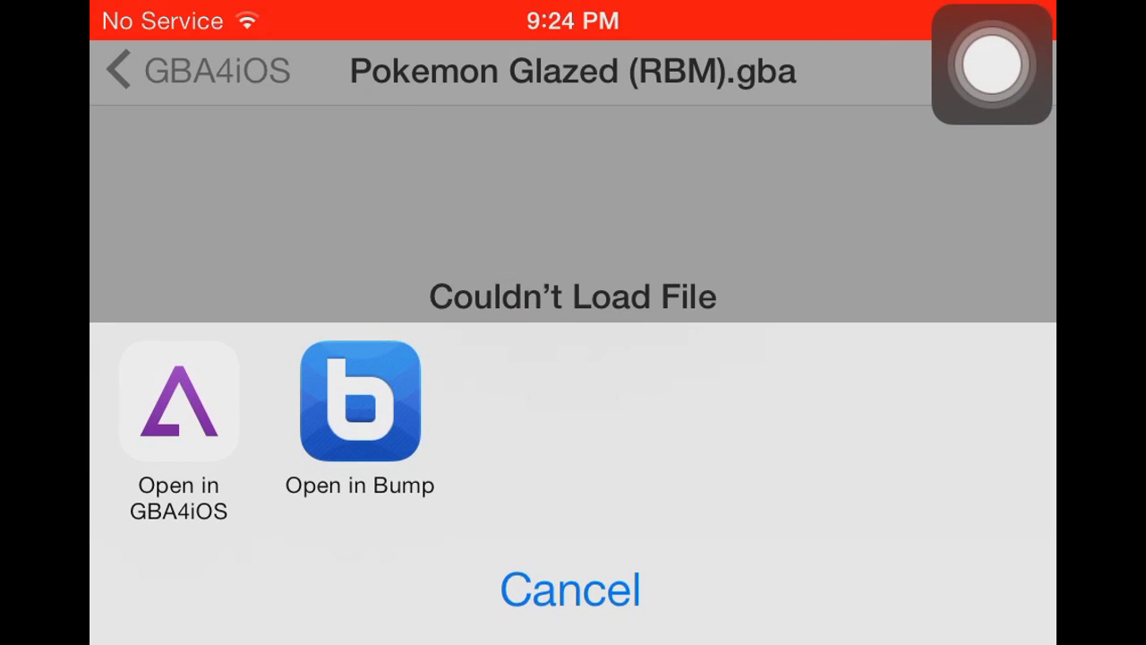